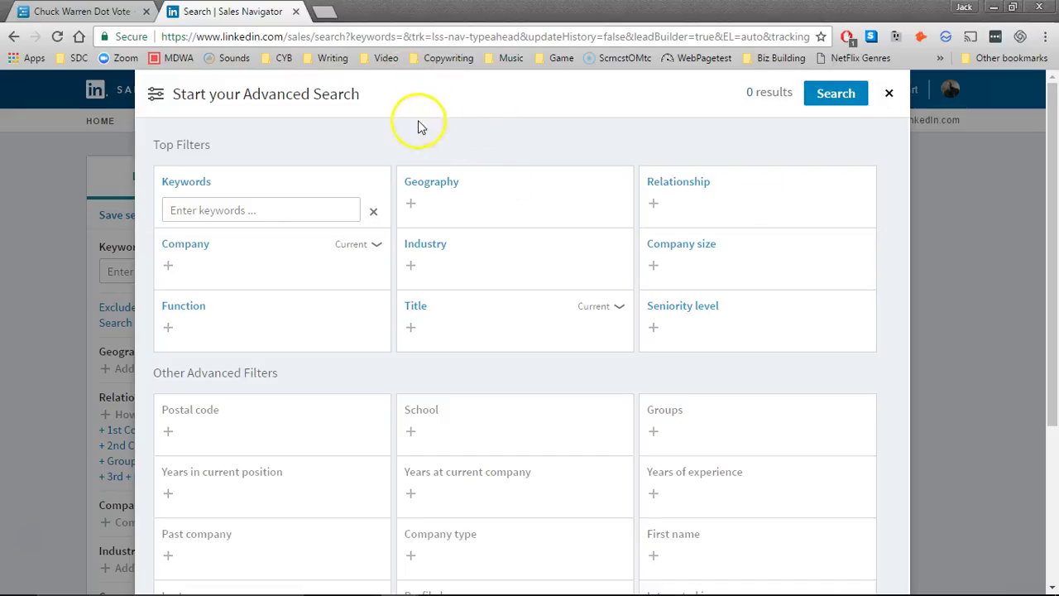
Add Government Administration as the industry filter of the advanced lead search.
click(254, 213)
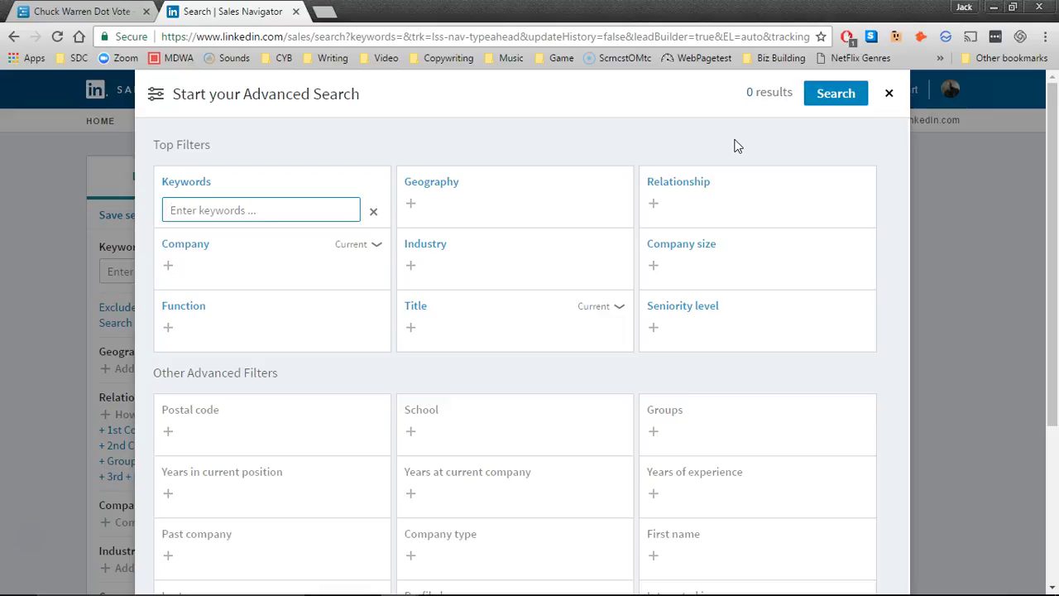
click(507, 253)
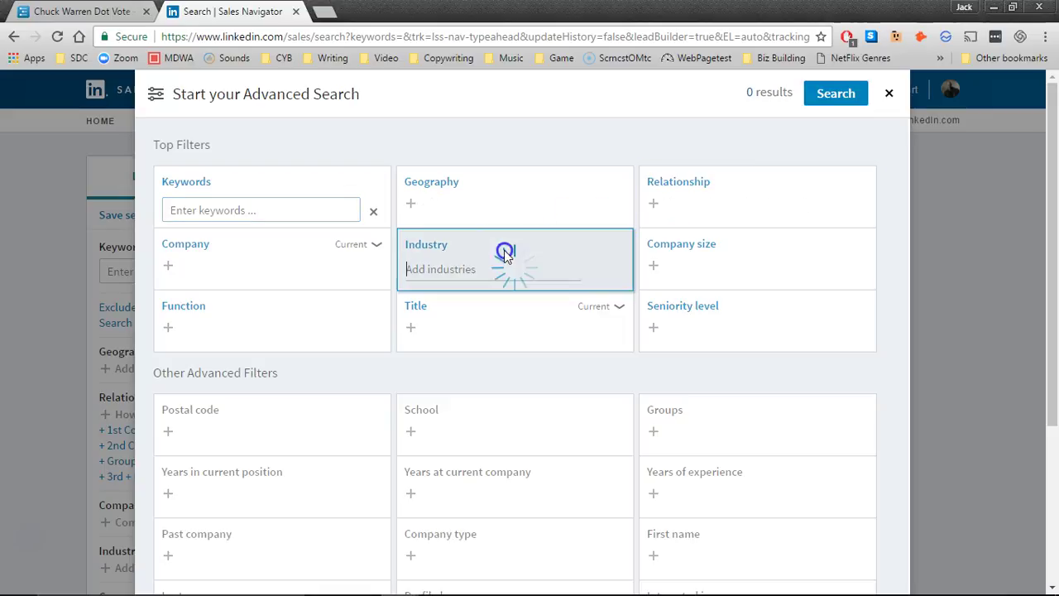
click(499, 261)
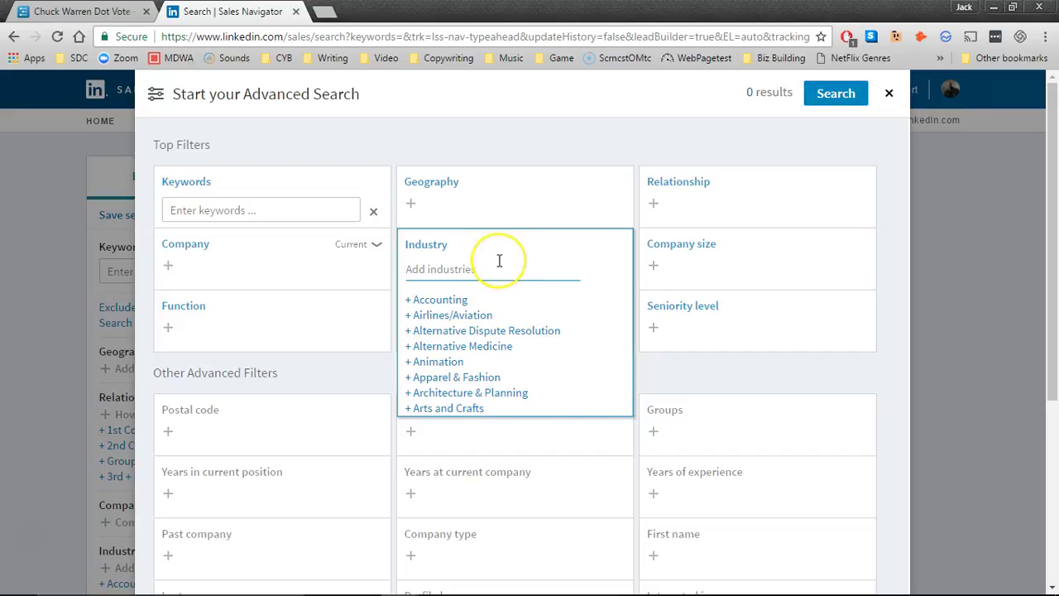
text(govern)
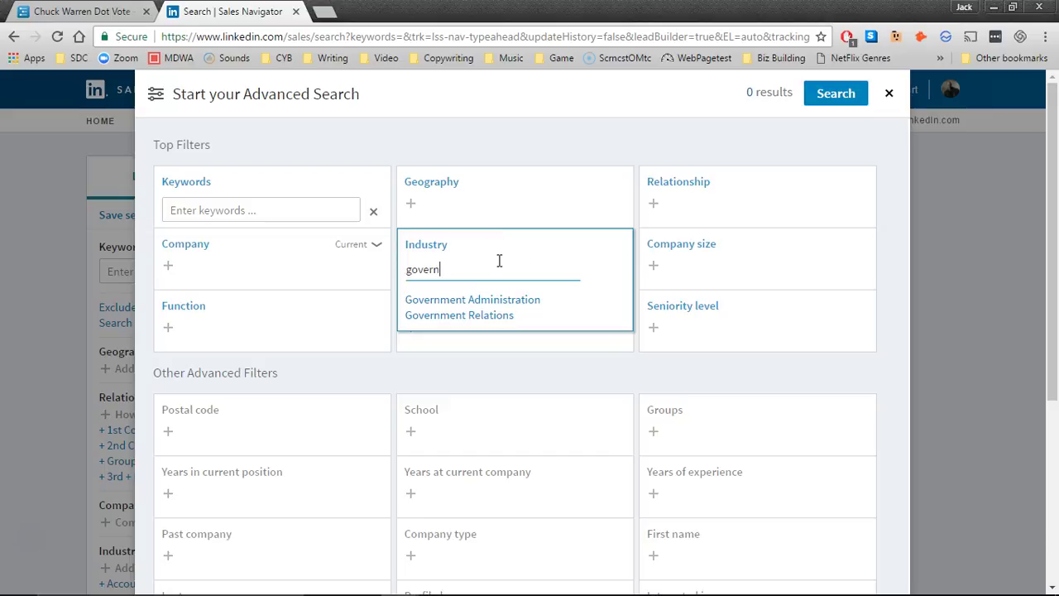
click(486, 301)
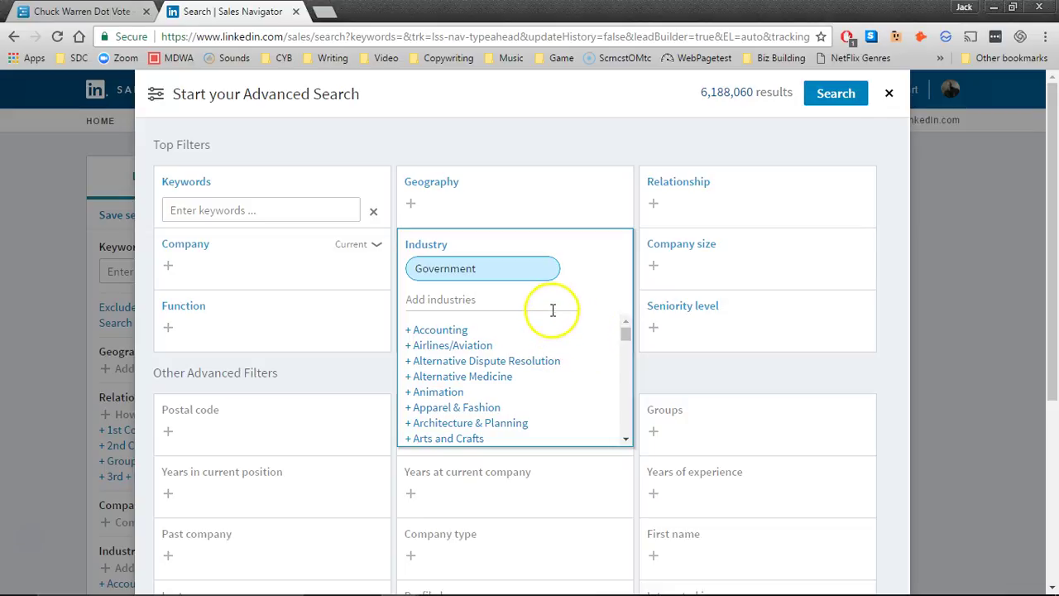
Set the geography filter to United States.
click(486, 214)
text(Unitew)
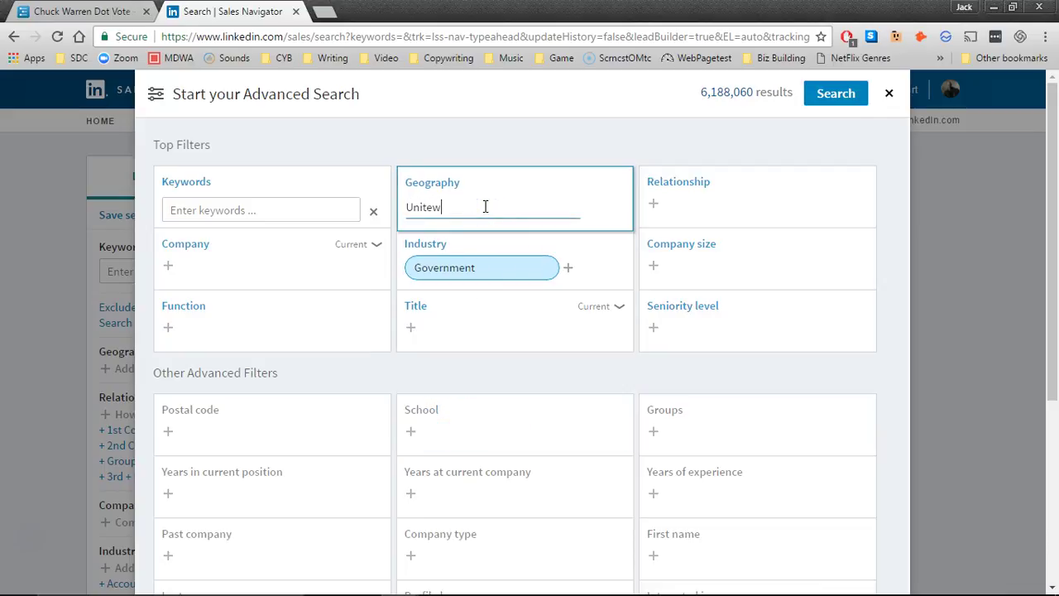
key(BackSpace)
text(d )
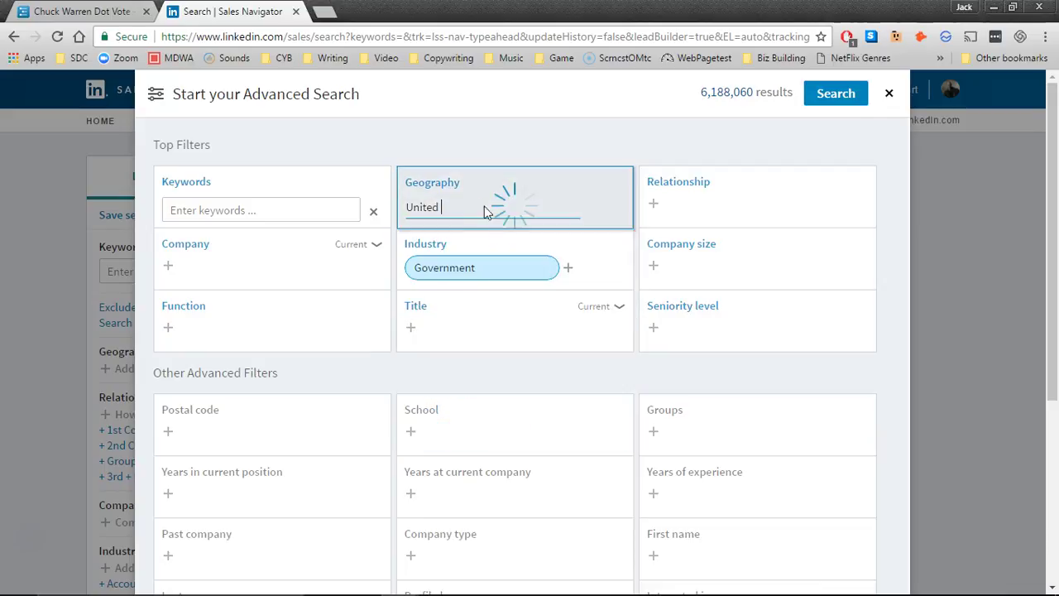
text(States)
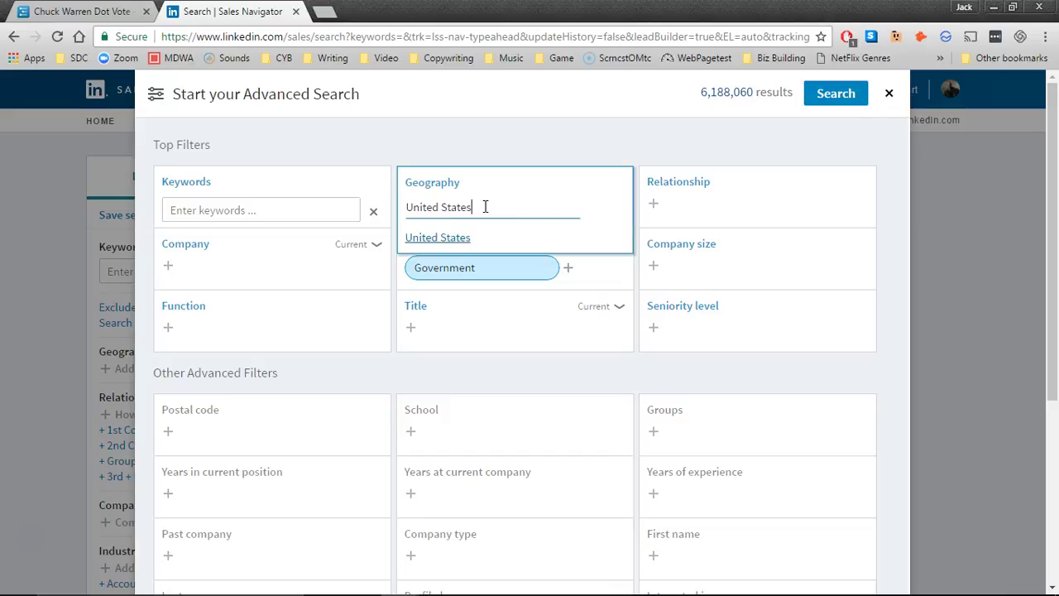
key(Return)
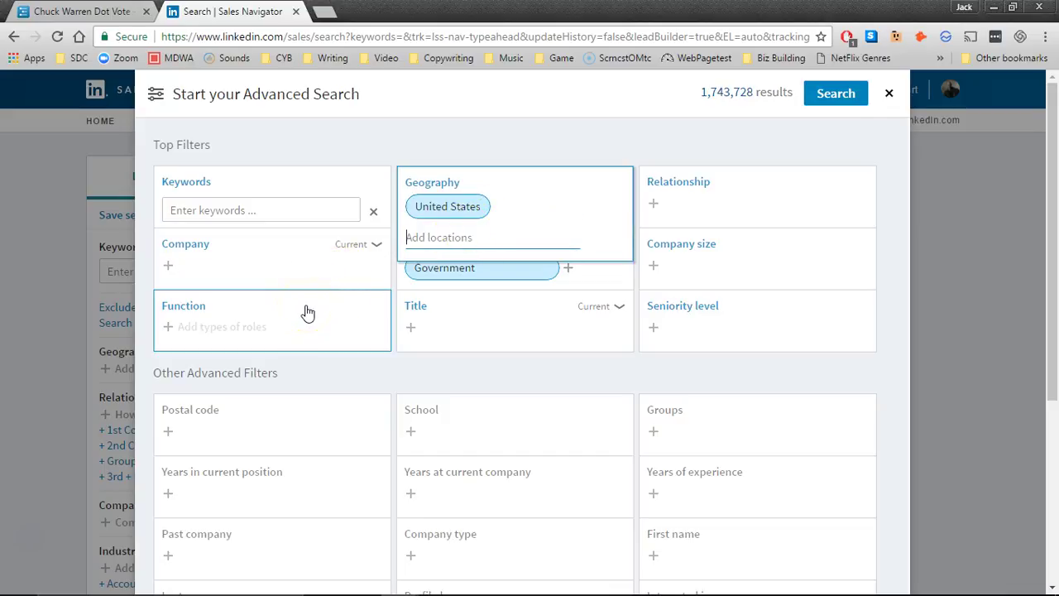
Restrict the profile language filter in the other advanced filters to English.
scroll(248, 424, down, 4)
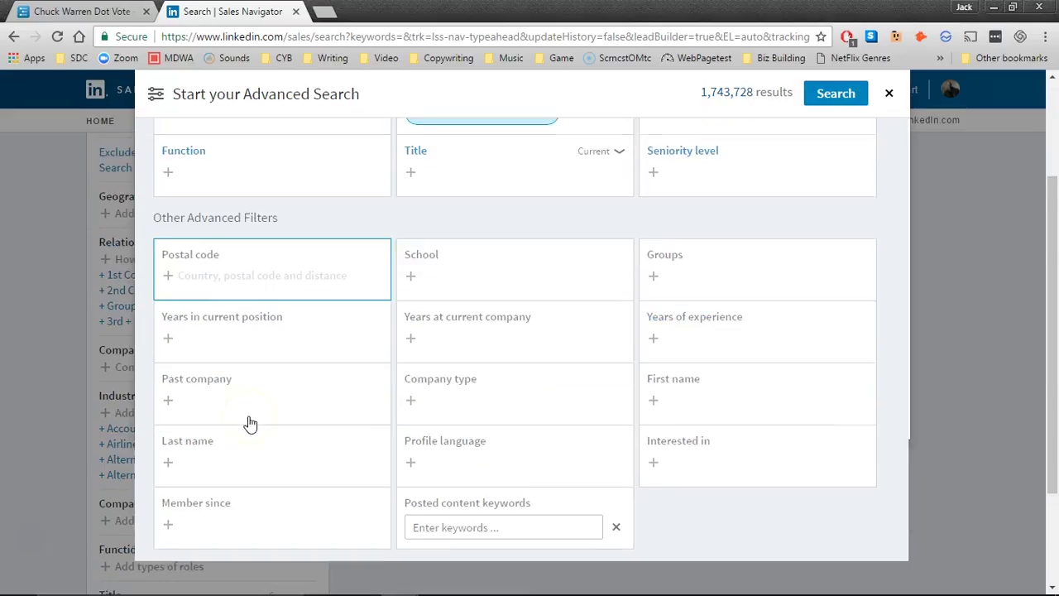
scroll(259, 358, up, 2)
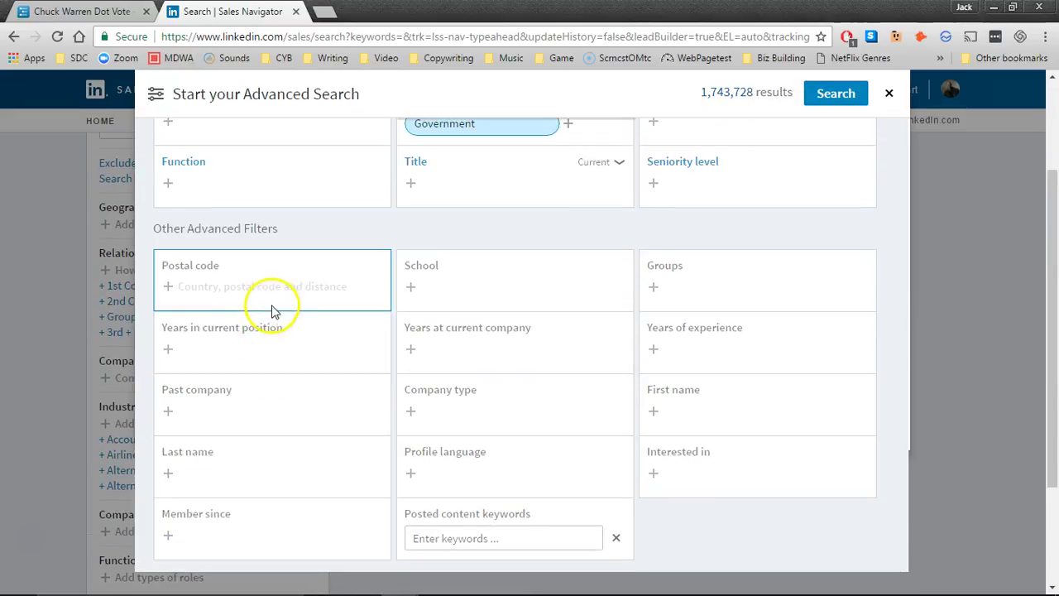
scroll(456, 207, up, 2)
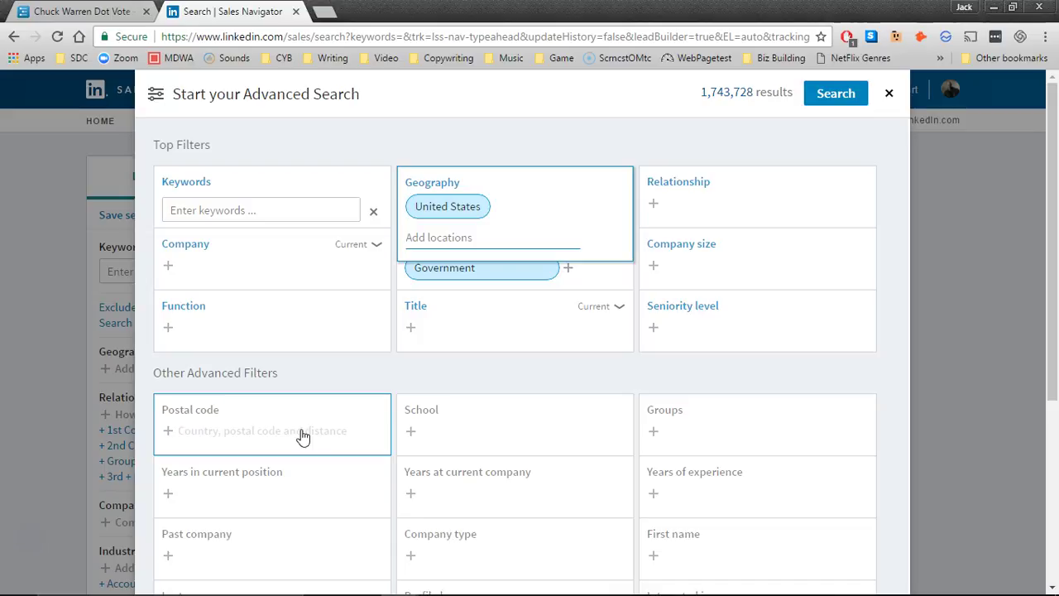
click(338, 395)
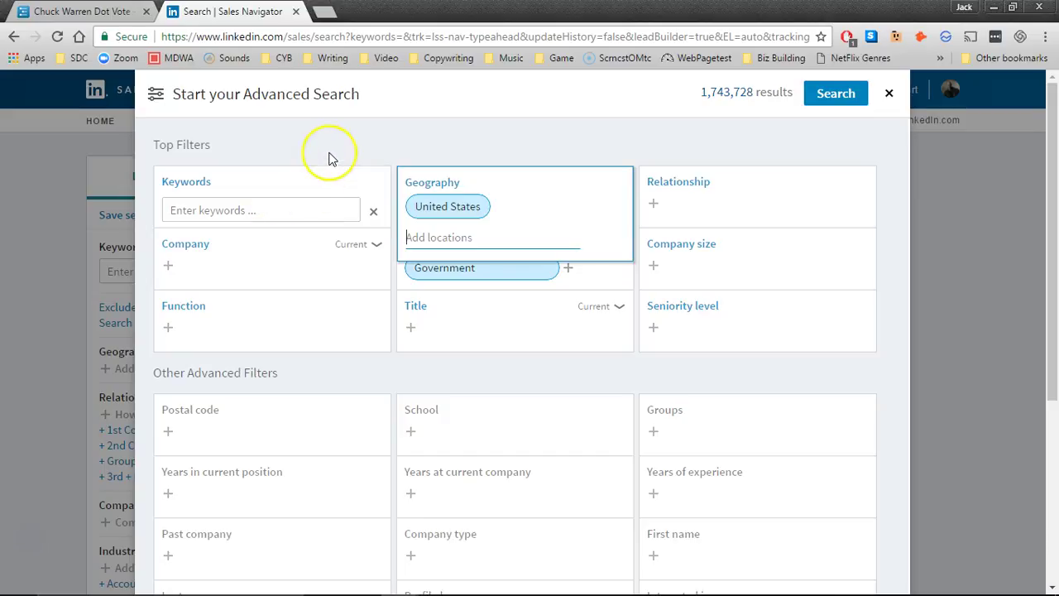
scroll(329, 157, down, 4)
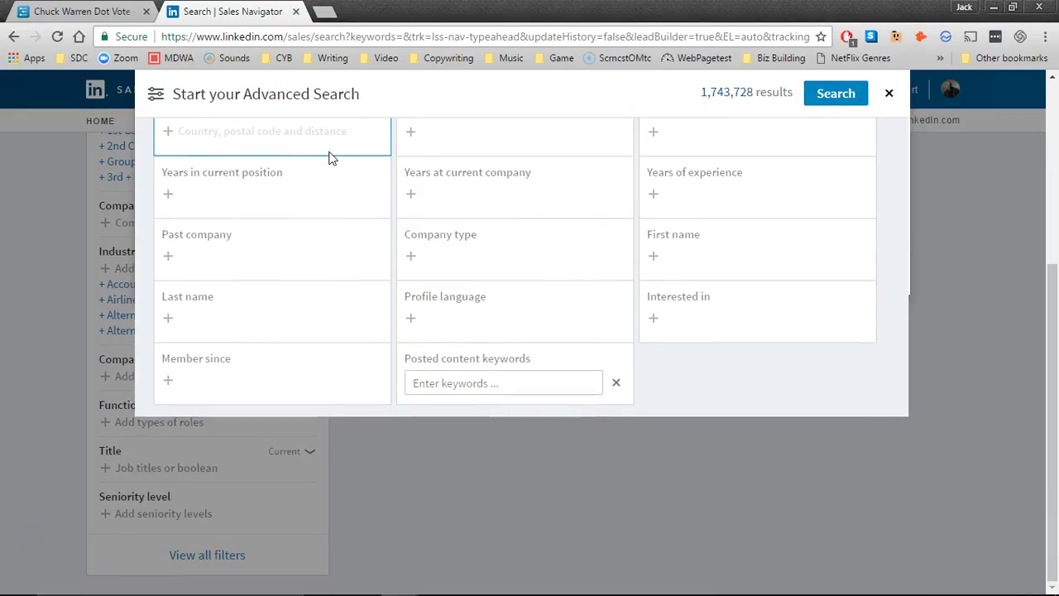
click(442, 324)
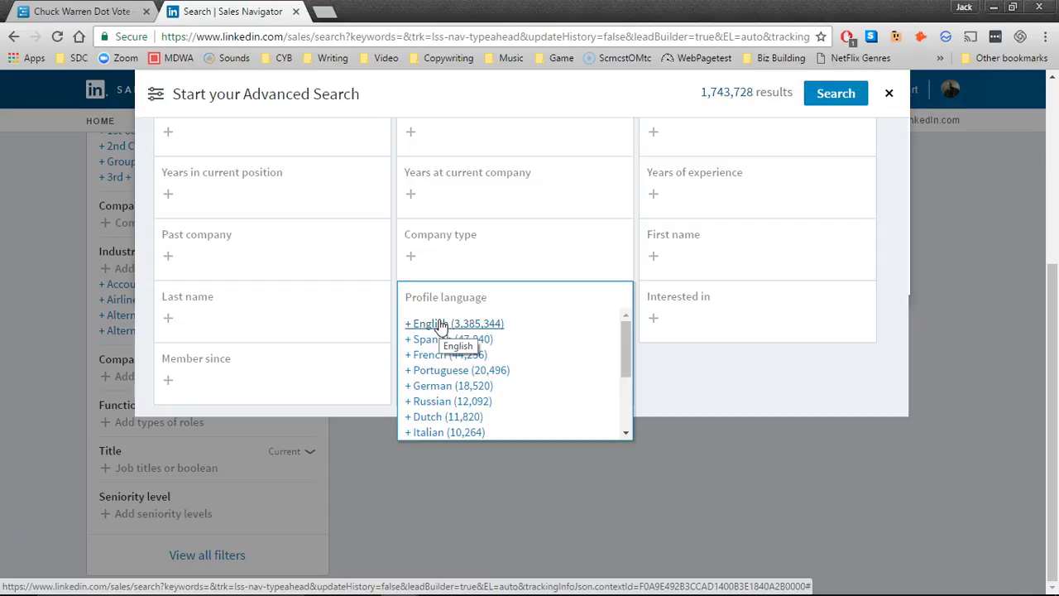
click(441, 325)
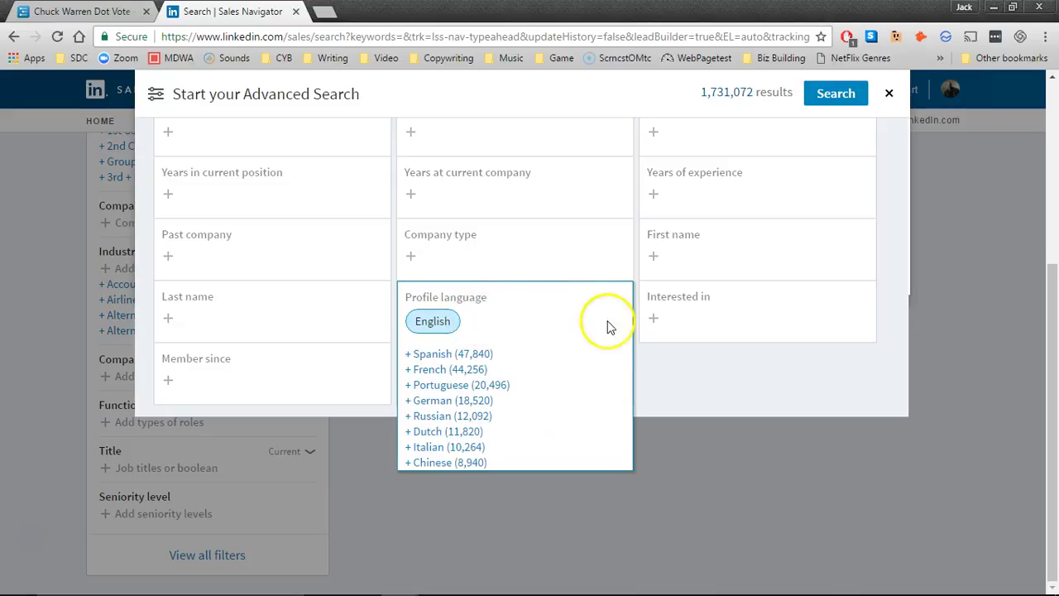
click(710, 367)
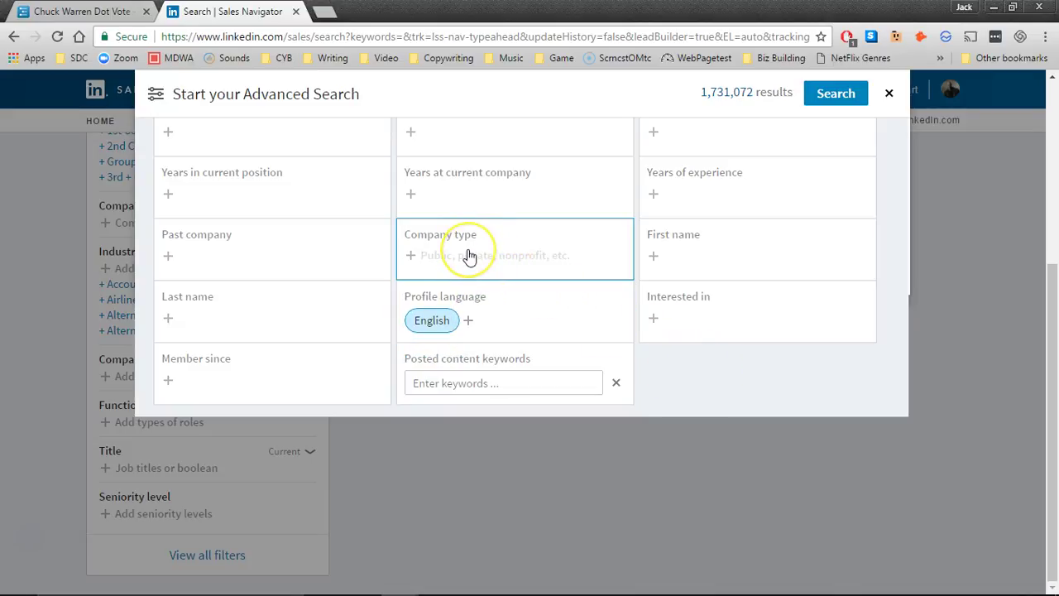
Add Attorney as the current job title filter among the top filters.
scroll(468, 253, up, 2)
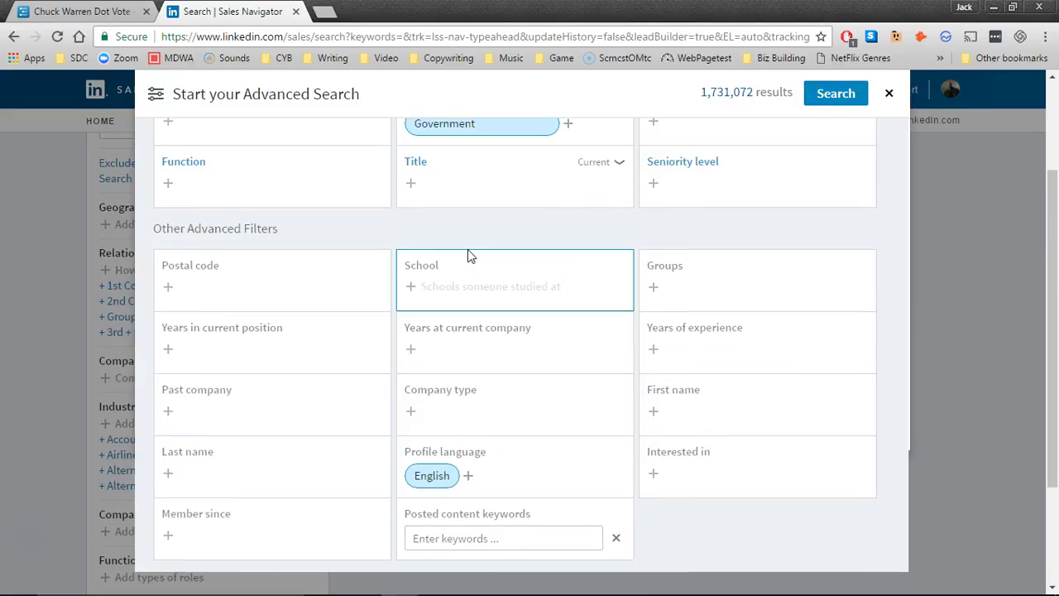
click(473, 321)
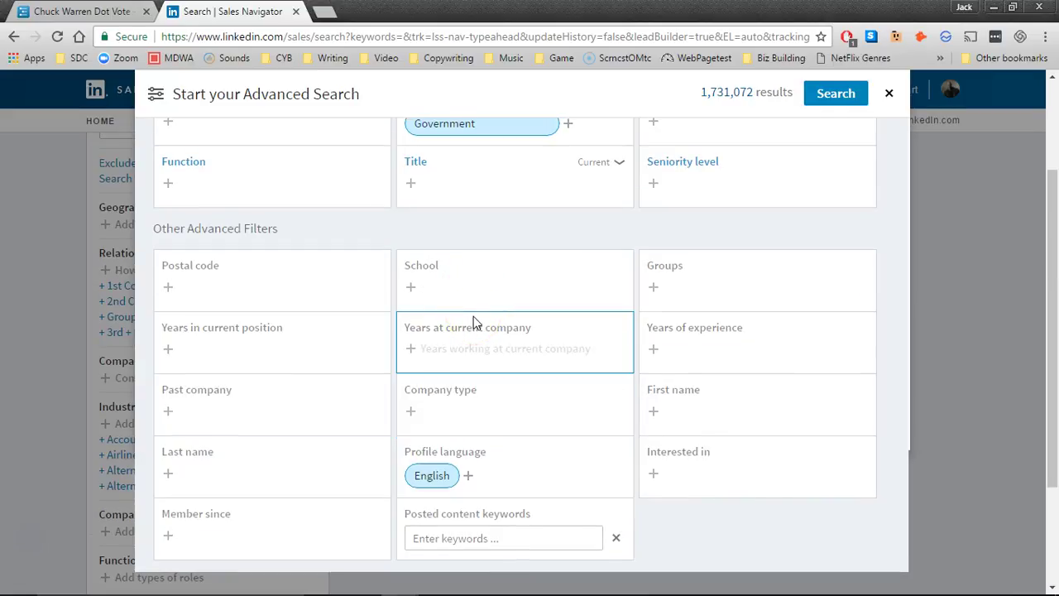
scroll(474, 318, up, 2)
click(467, 342)
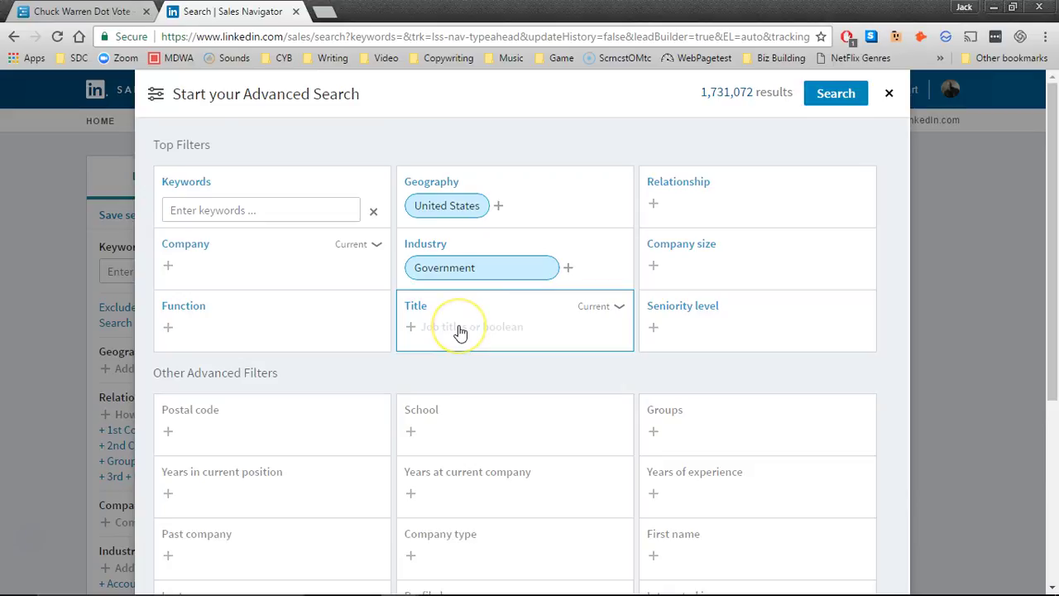
click(433, 326)
click(303, 335)
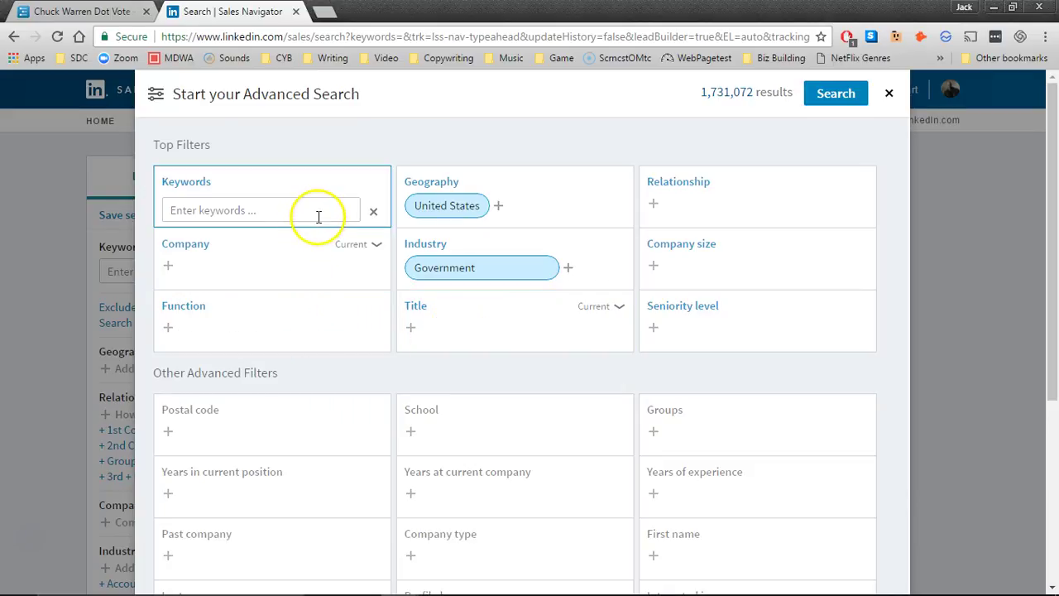
click(679, 90)
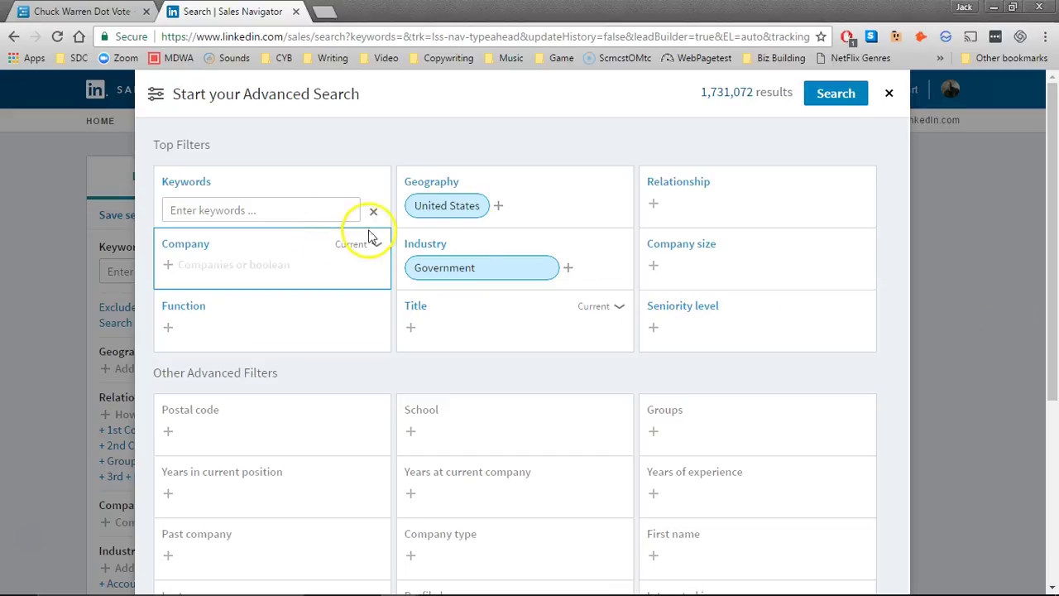
click(466, 324)
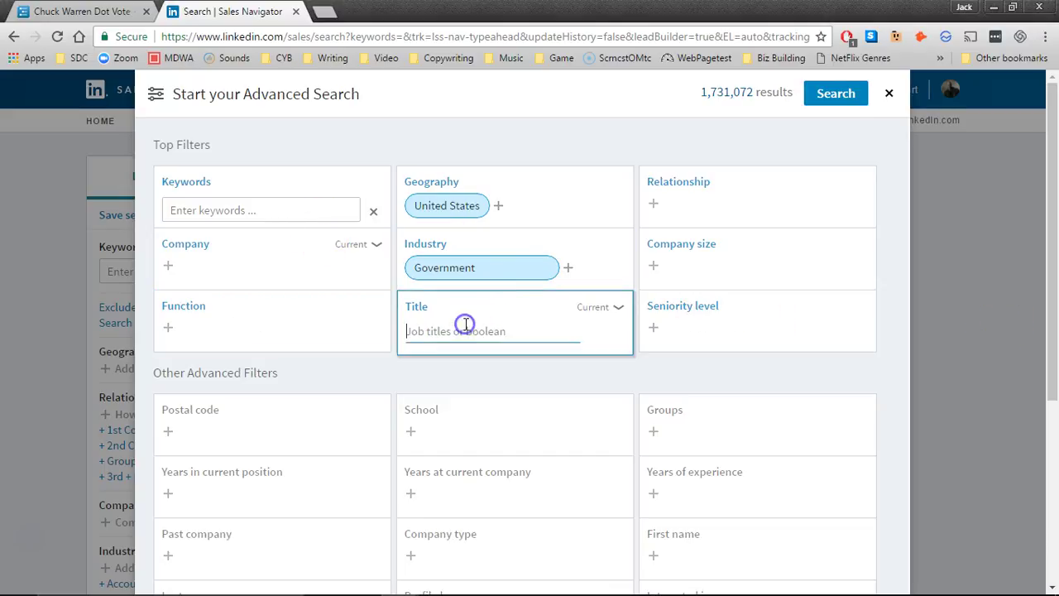
text(attorn)
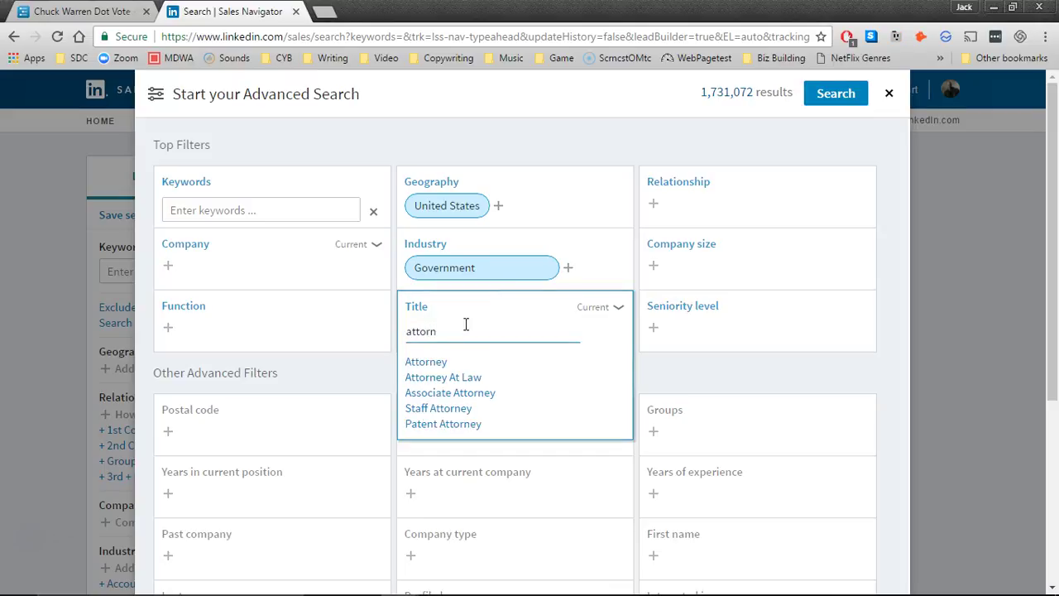
click(443, 363)
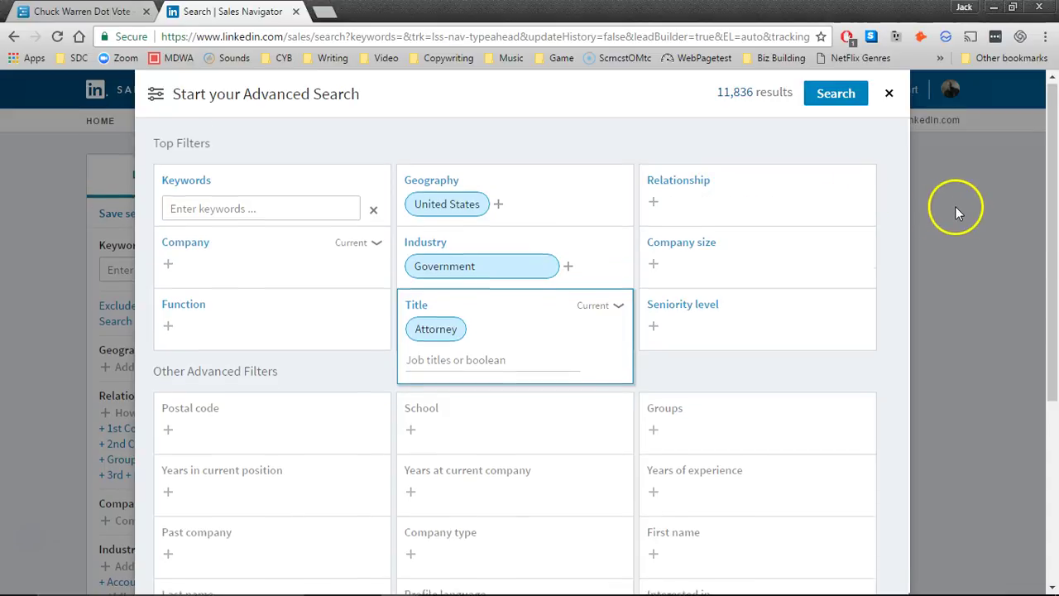
Review the chosen filters and run the advanced search to list the matching leads.
scroll(952, 232, down, 4)
scroll(950, 292, up, 4)
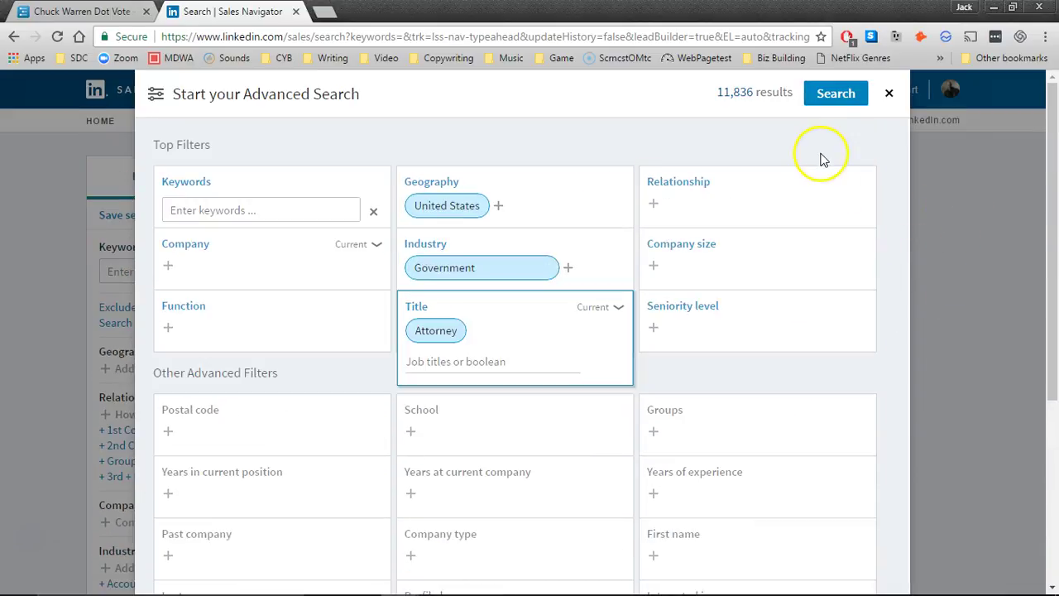
click(835, 97)
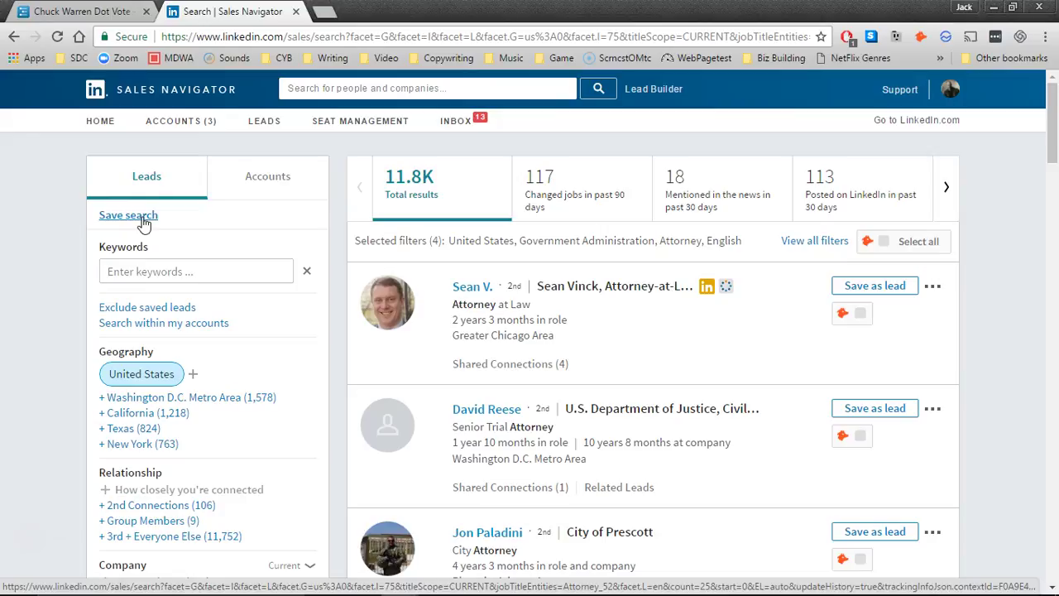
Save the lead search under the title "U.S. Attorneys - English" with a weekly alert.
click(140, 219)
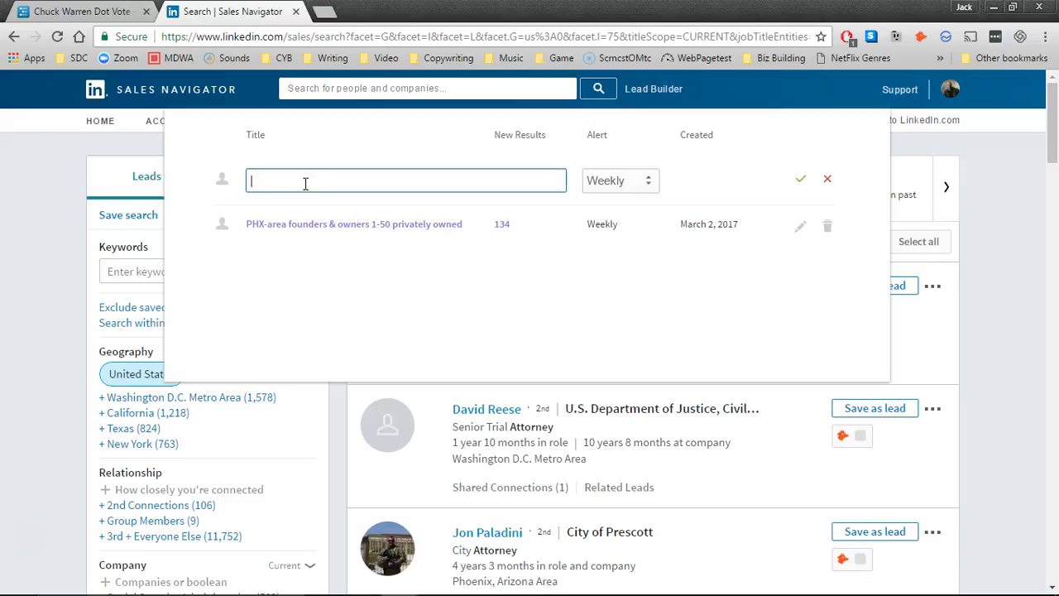
text(U.S. Attorneys - English)
key(Tab)
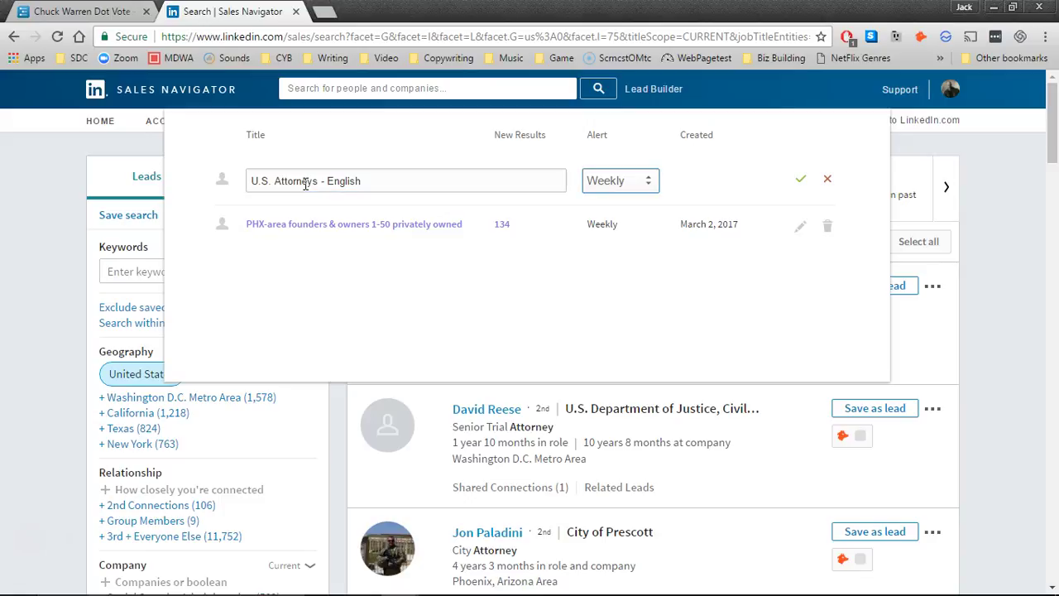
click(653, 183)
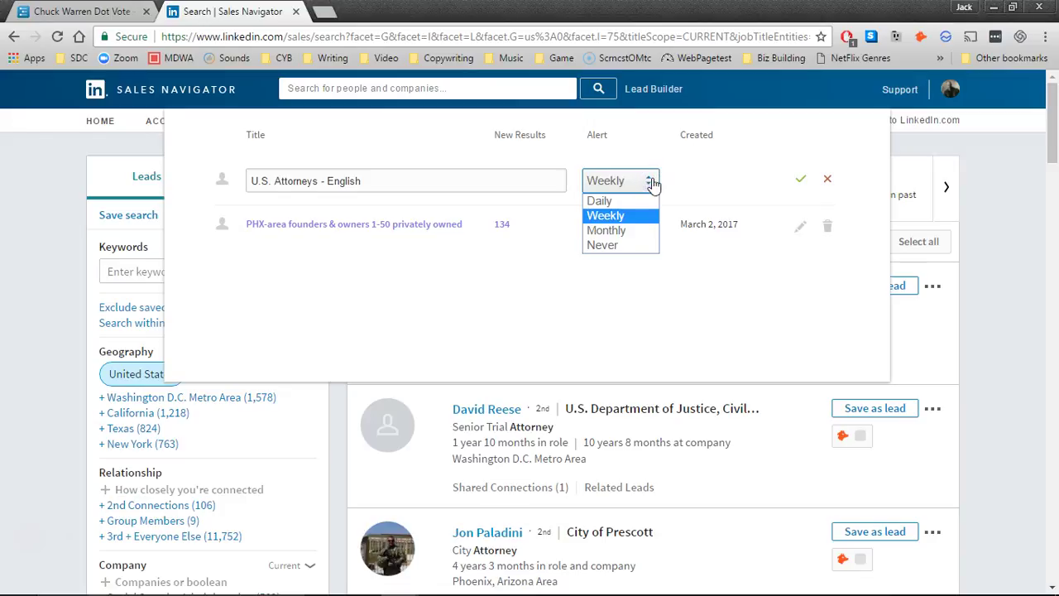
click(801, 180)
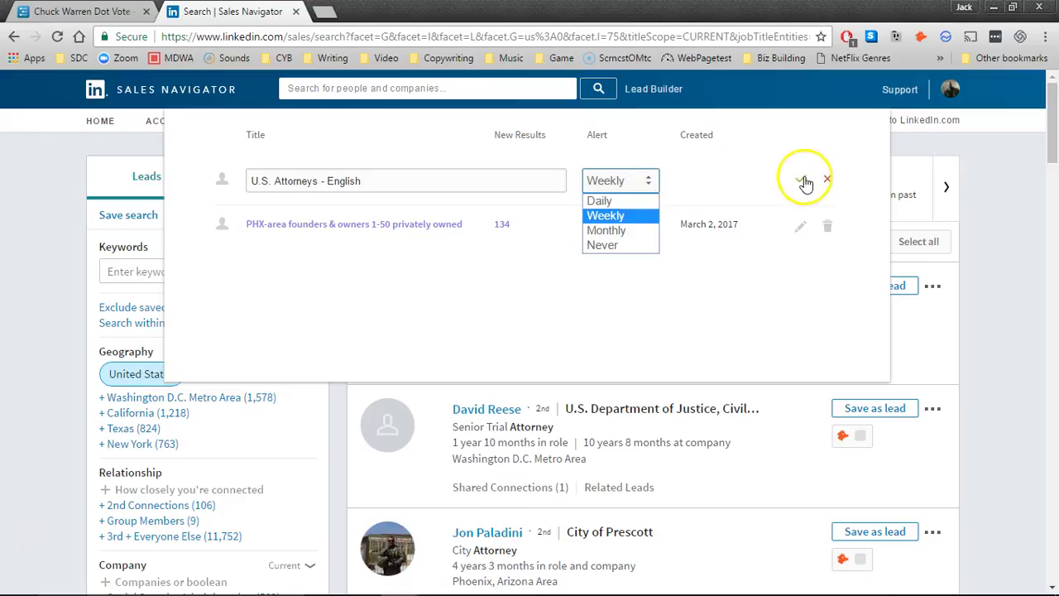
click(801, 183)
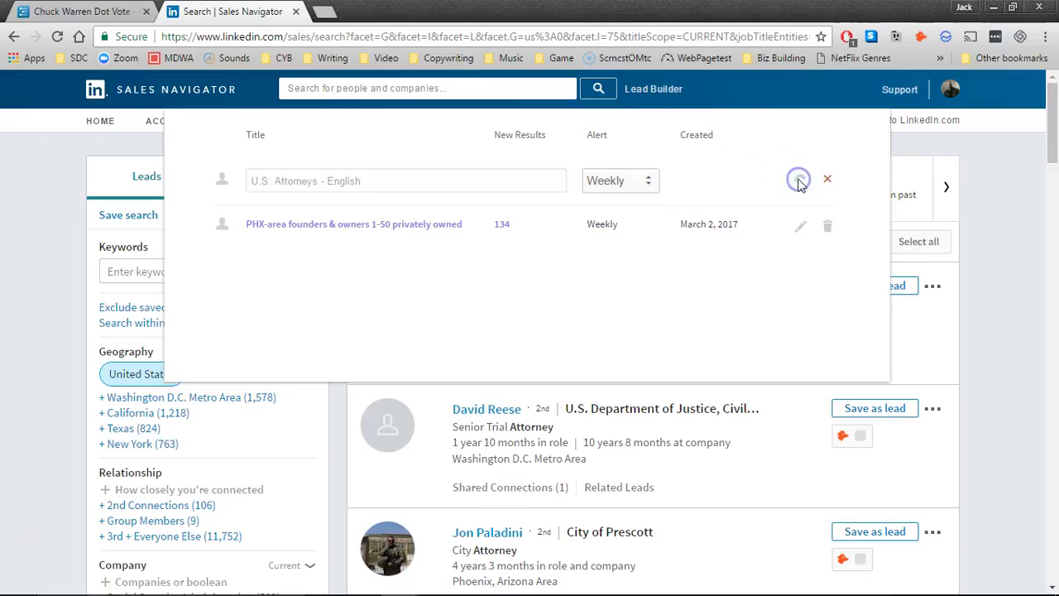